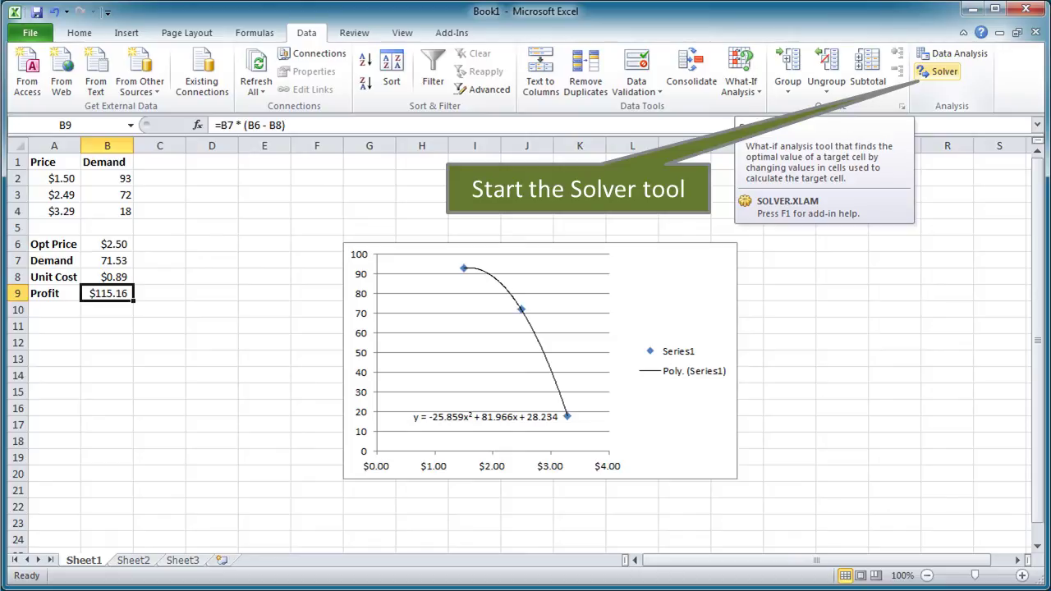
Step: Start Solver to maximize Profit ($B$9) by changing Opt Price ($B$6) with GRG Nonlinear
left_click(939, 71)
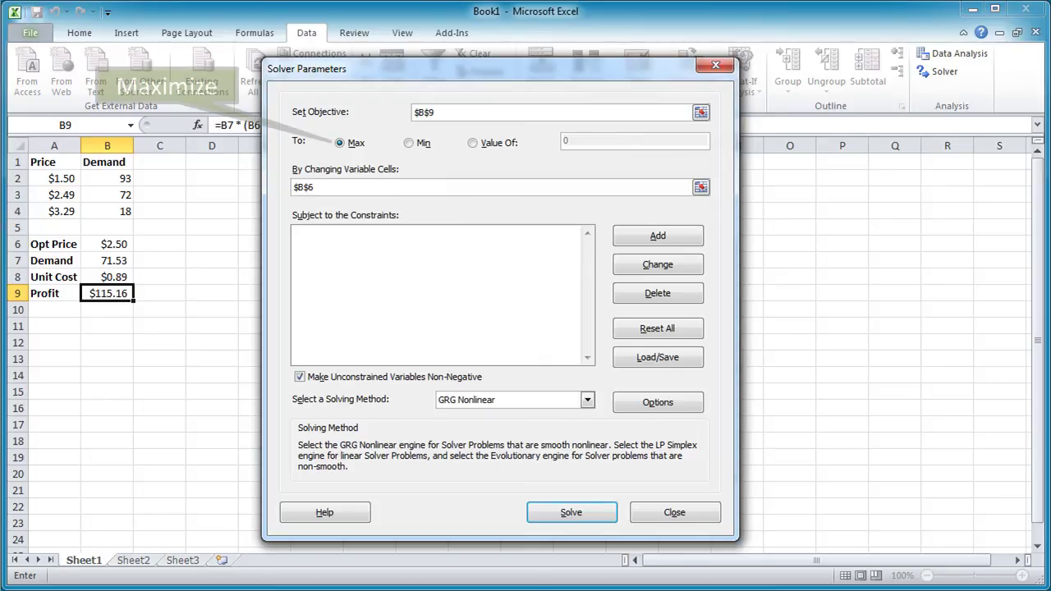